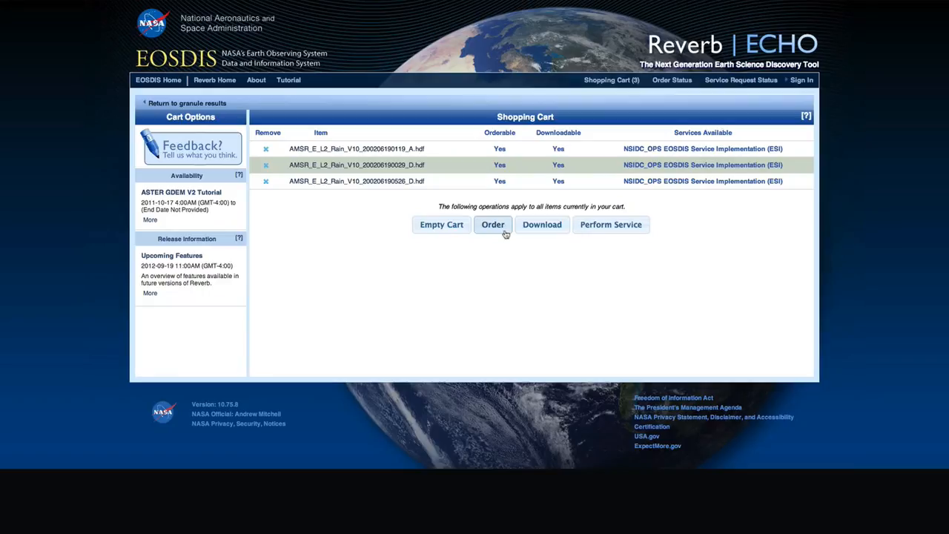
# Start the cart order and save contact details with Government domain and Always notifications.
pyautogui.click(504, 232)
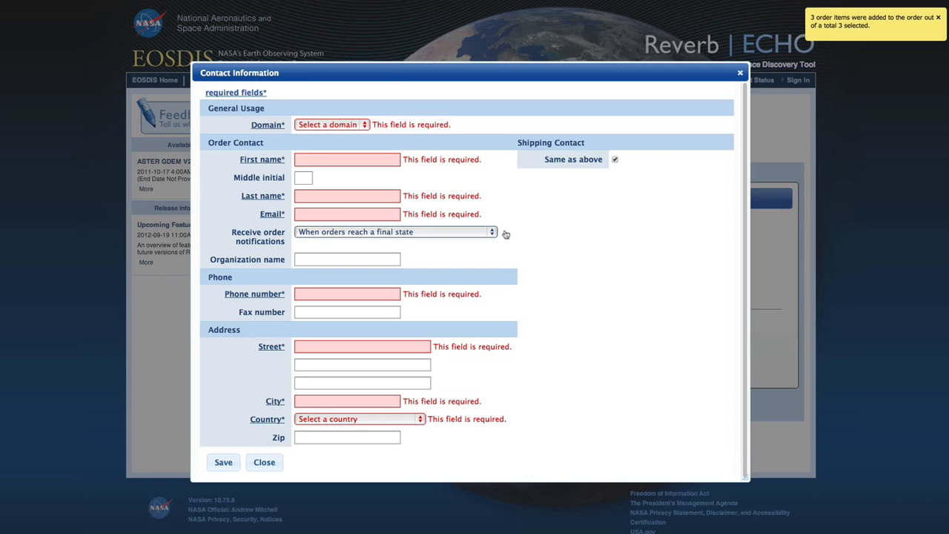
pyautogui.click(355, 127)
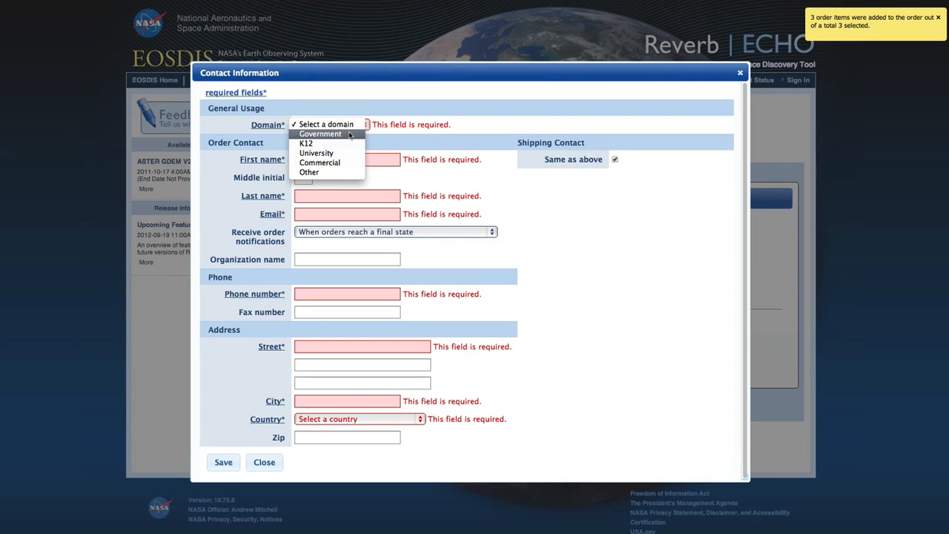
pyautogui.click(349, 135)
pyautogui.click(348, 159)
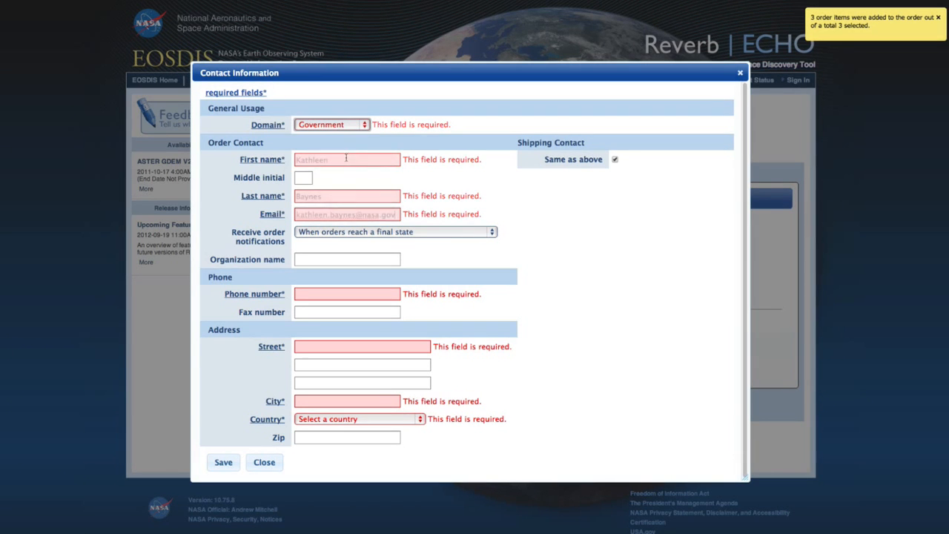
pyautogui.click(362, 233)
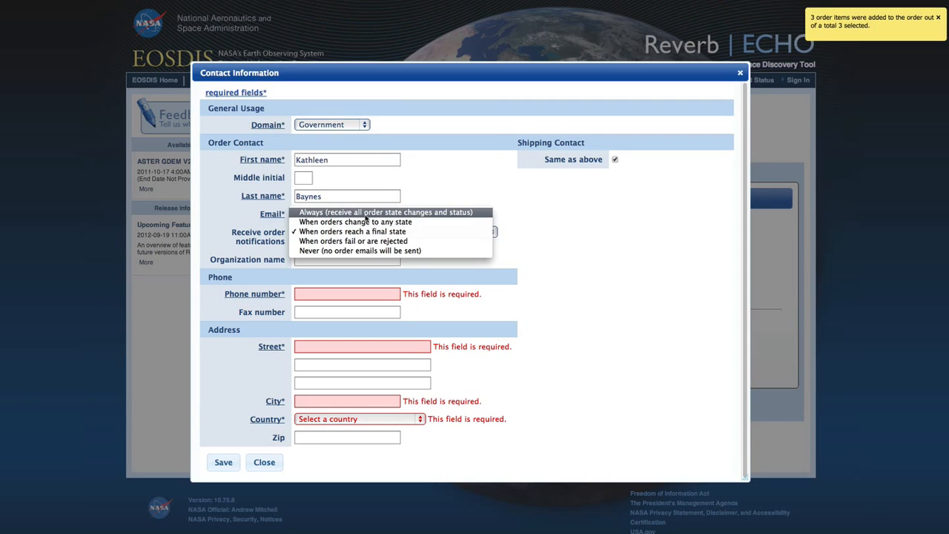
pyautogui.click(365, 213)
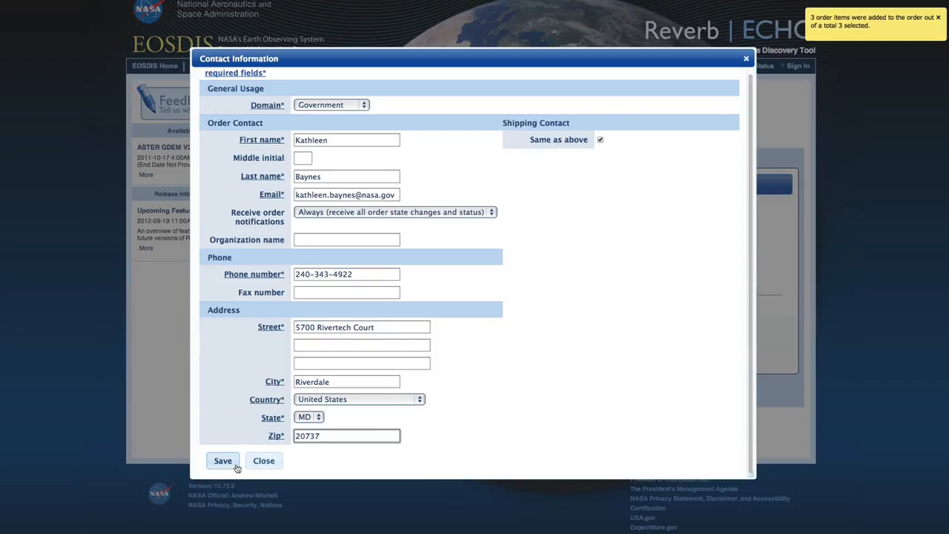
pyautogui.click(235, 464)
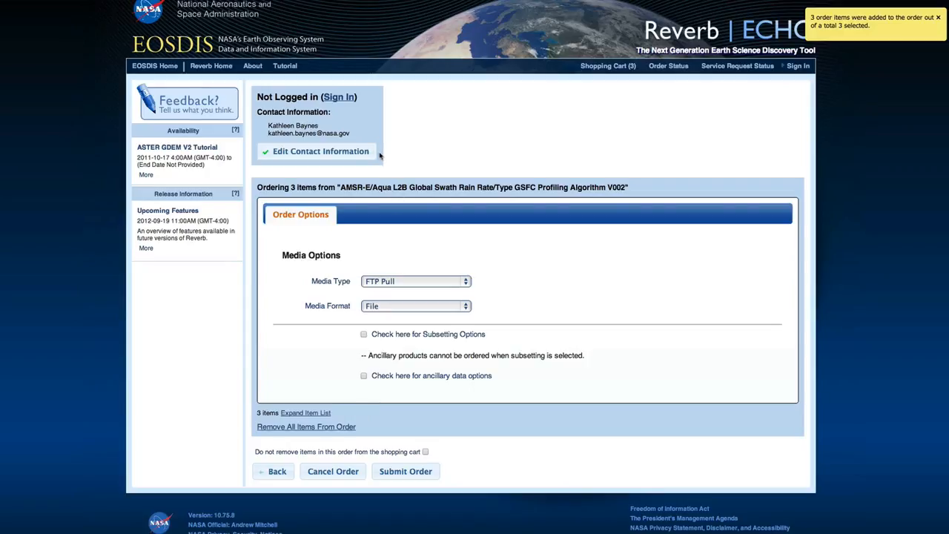
# Keep FTP Pull and File format, and enable spatial subsetting with North 30 and South -30.
pyautogui.click(413, 280)
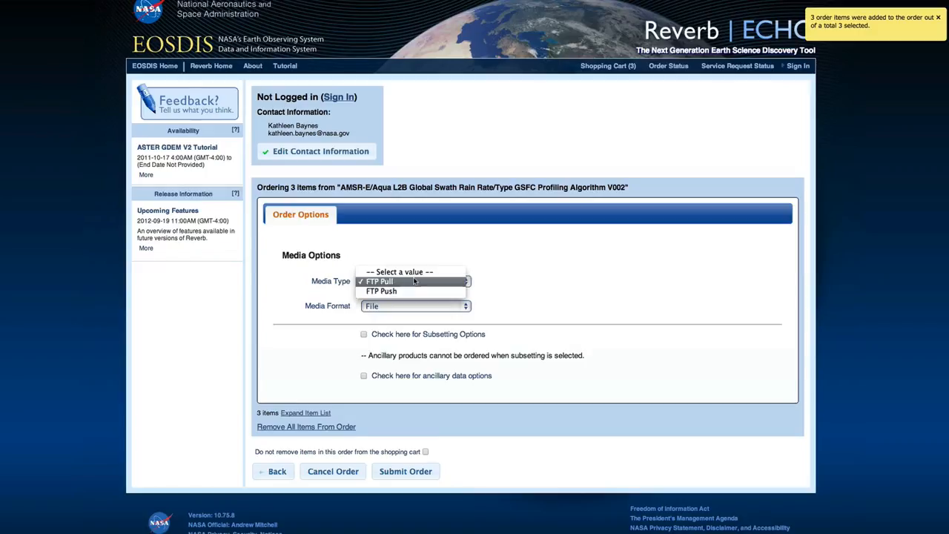
pyautogui.click(413, 283)
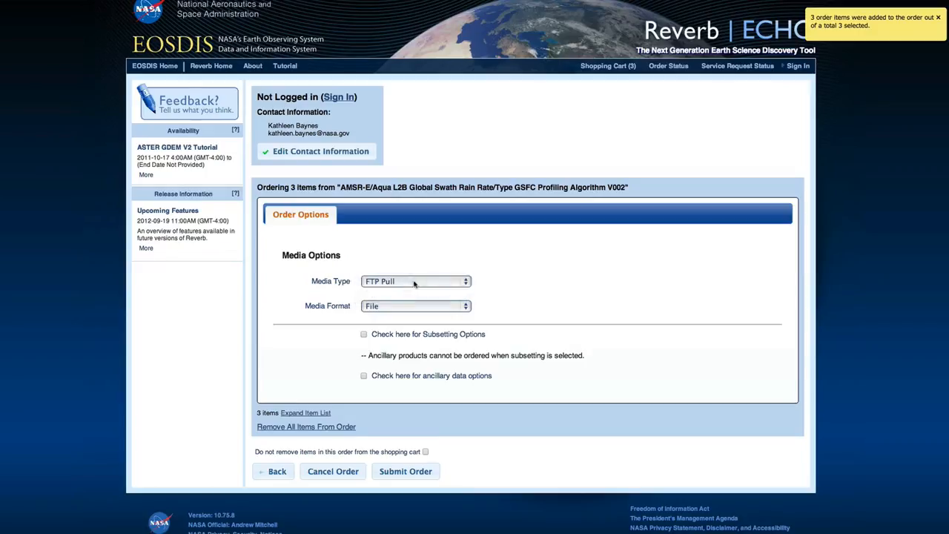
pyautogui.click(412, 308)
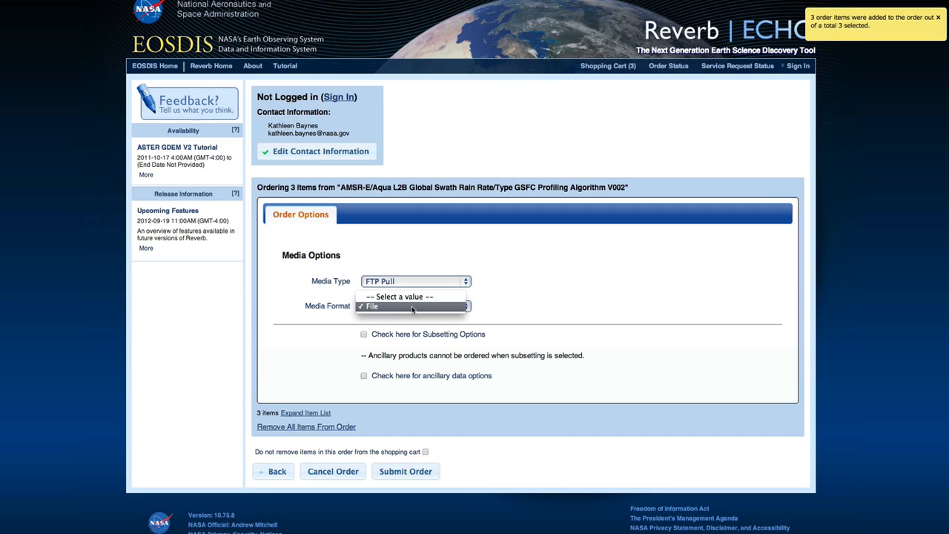
pyautogui.click(413, 307)
pyautogui.click(364, 334)
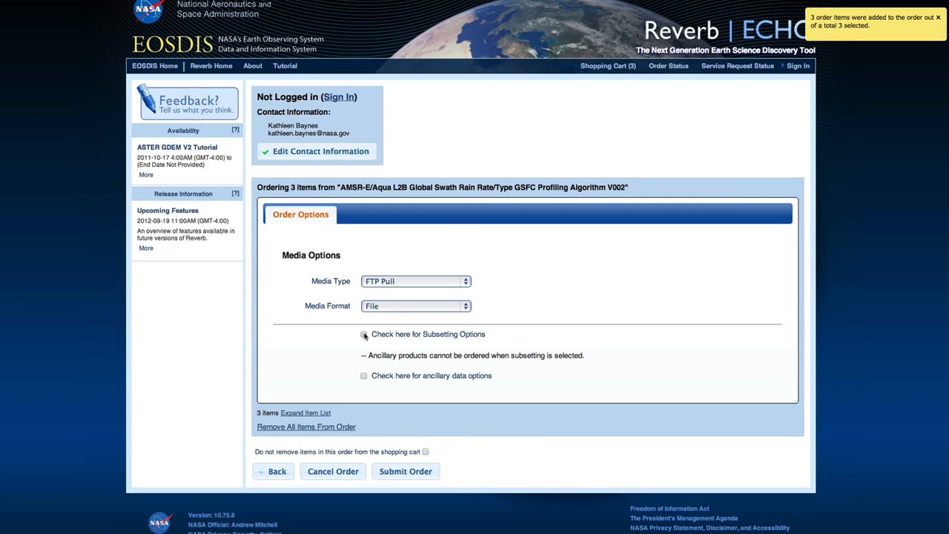
pyautogui.click(363, 396)
pyautogui.scroll(-3, 561, 405)
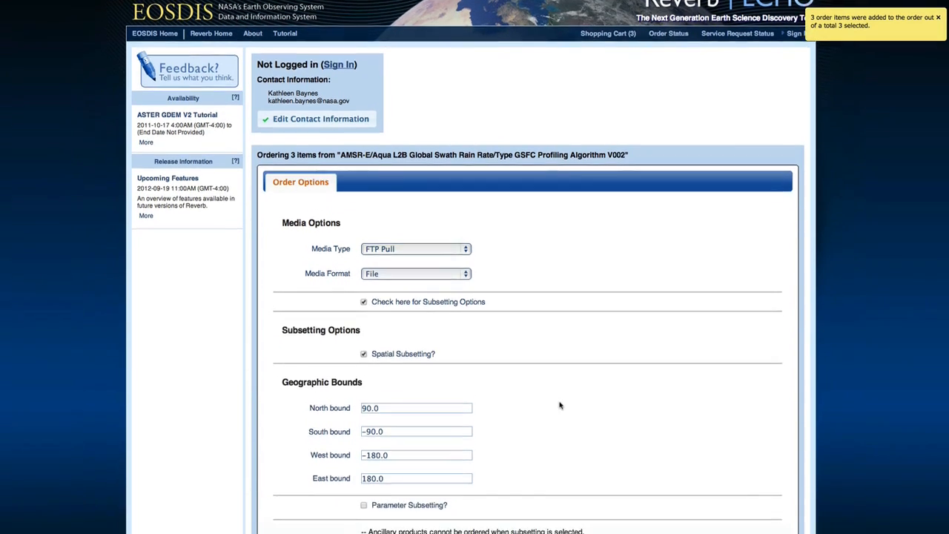
pyautogui.click(367, 308)
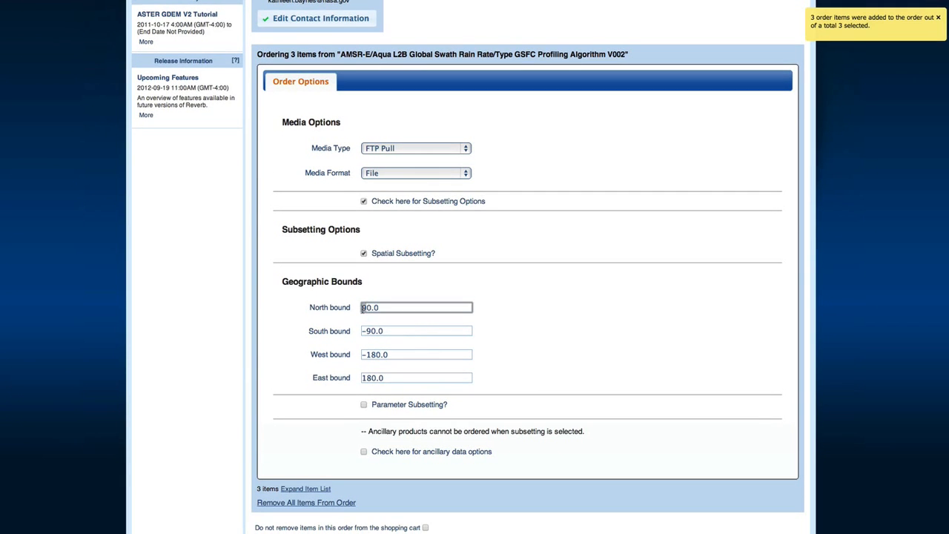
pyautogui.click(368, 329)
pyautogui.scroll(-2, 534, 346)
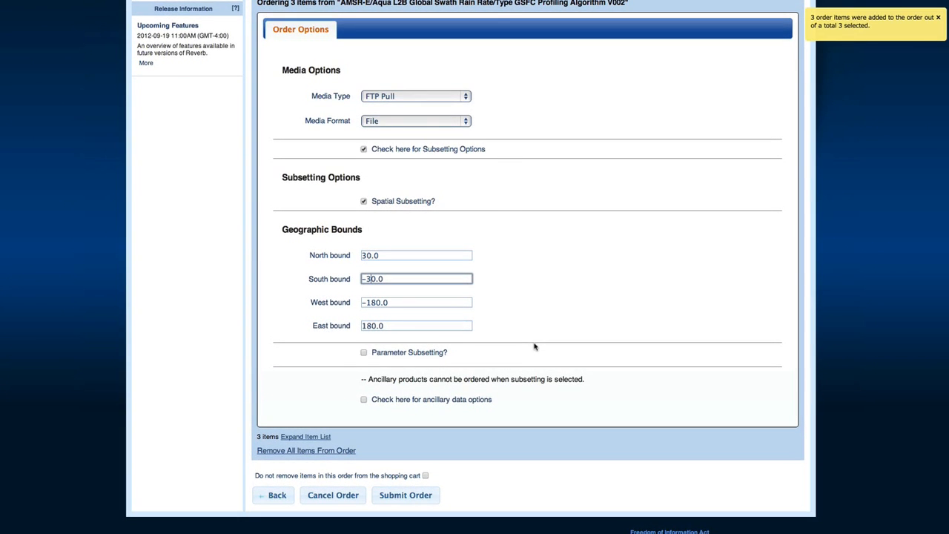
# Review the order's granule list and submit the order.
pyautogui.click(316, 438)
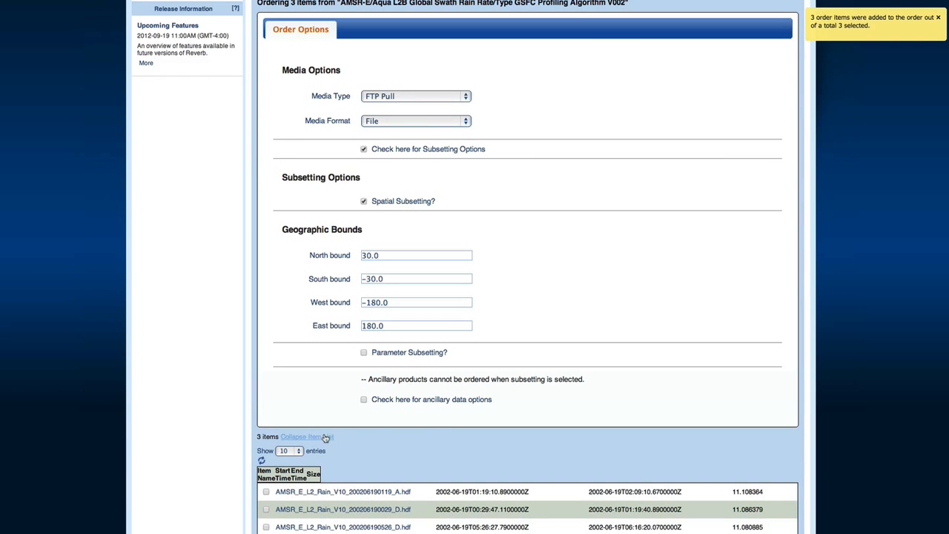
pyautogui.scroll(-2, 380, 440)
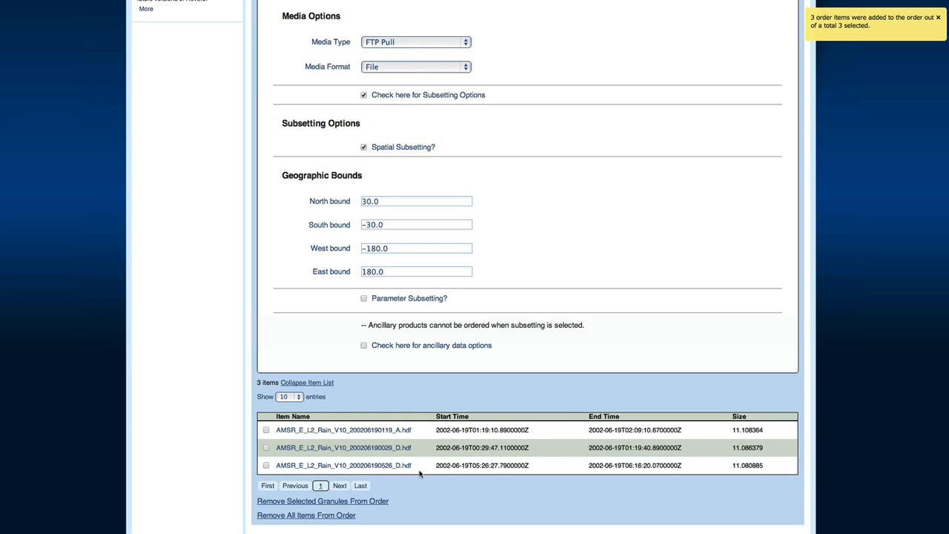
pyautogui.scroll(-1, 420, 482)
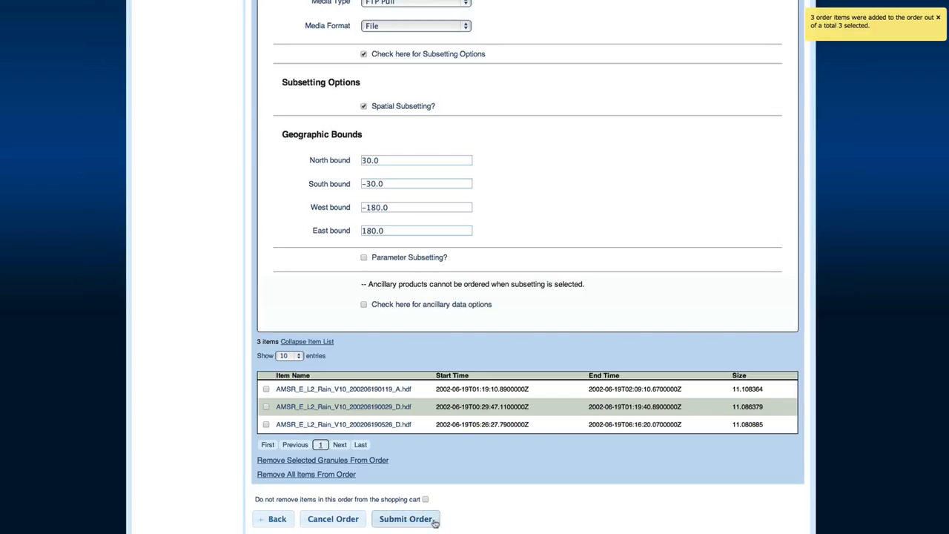
pyautogui.click(434, 521)
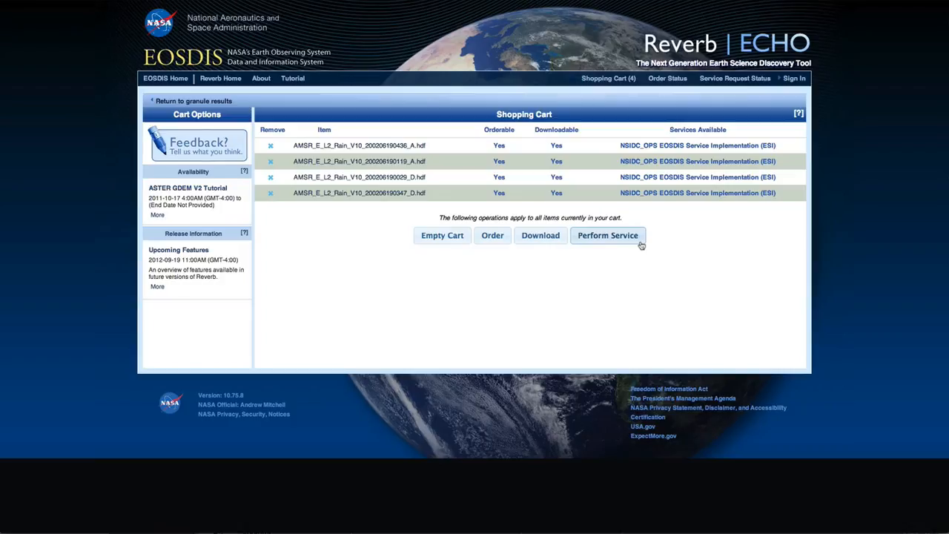
# Choose Perform Service on the four cart items to reach the Service Options page.
pyautogui.click(640, 245)
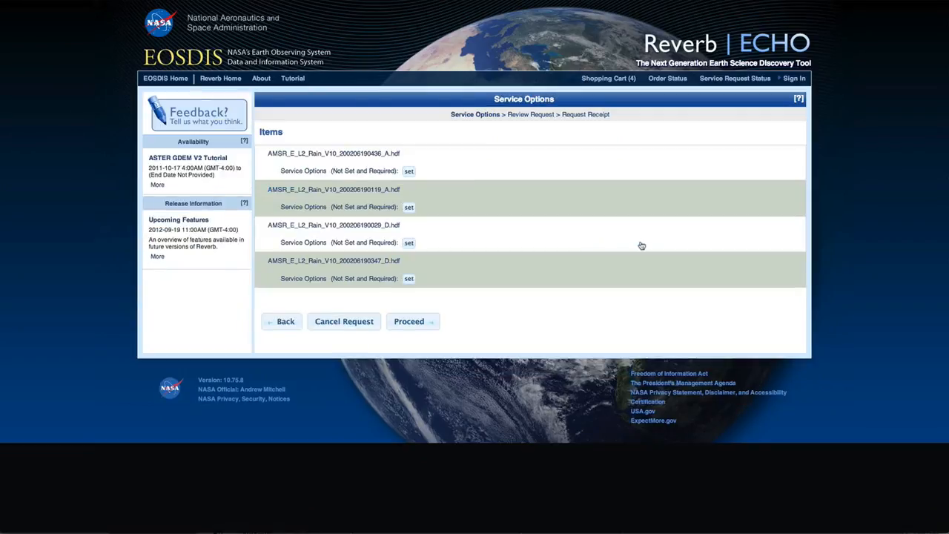
# Enter the contact e-mail, keep HEG with metadata, and choose GeoTiff output in Geographic projection.
pyautogui.click(407, 174)
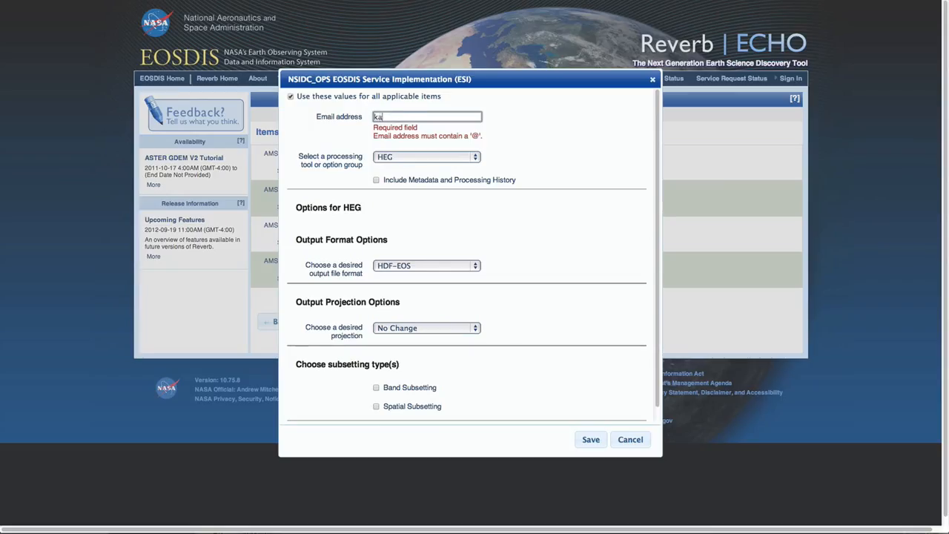
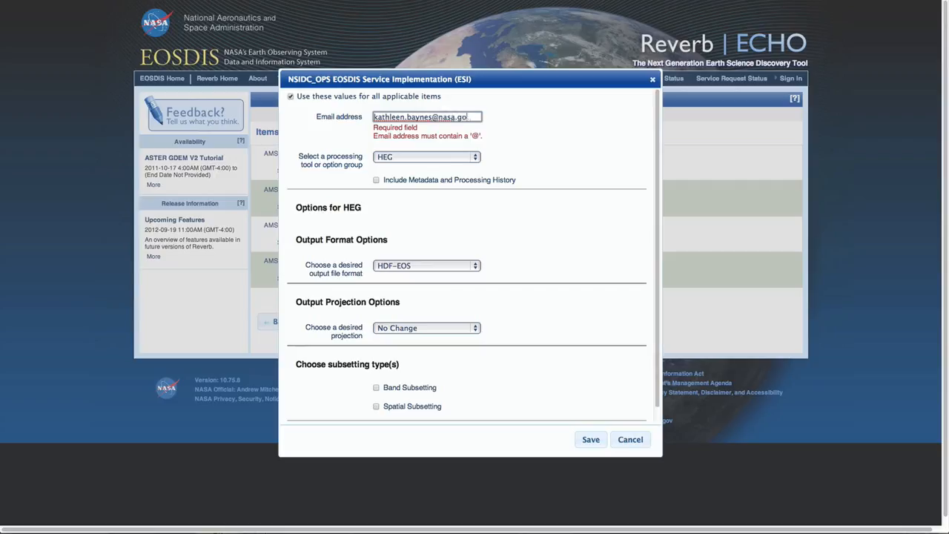
pyautogui.click(411, 159)
pyautogui.click(405, 144)
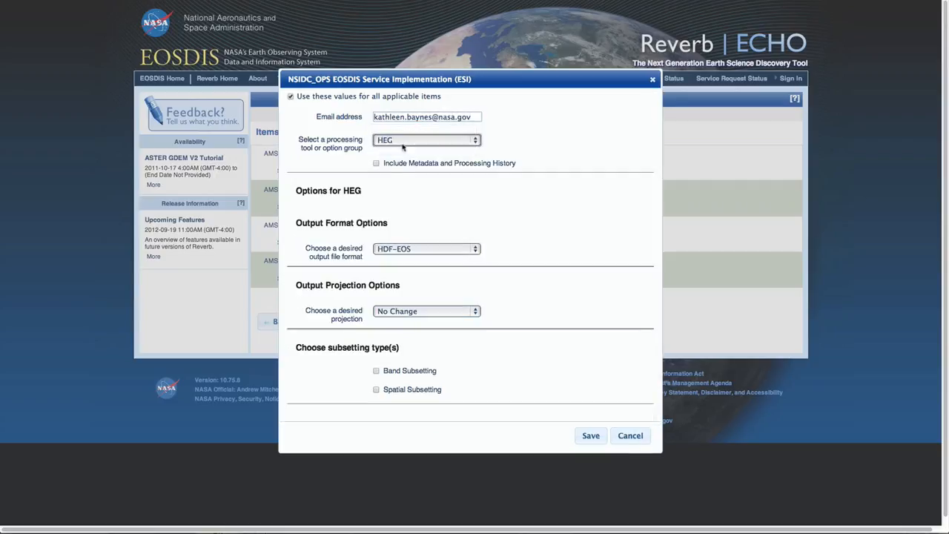
pyautogui.click(383, 165)
pyautogui.click(459, 252)
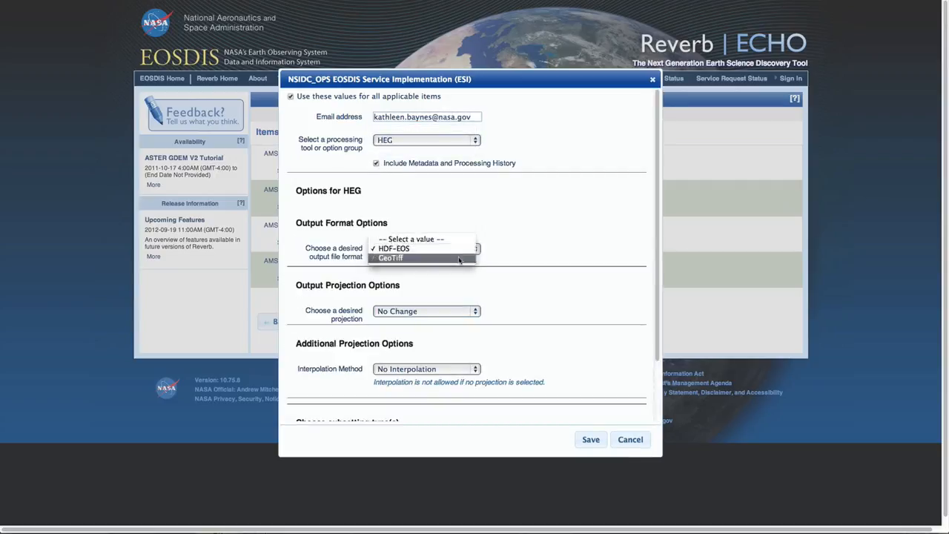
pyautogui.click(459, 258)
pyautogui.click(459, 313)
pyautogui.click(458, 324)
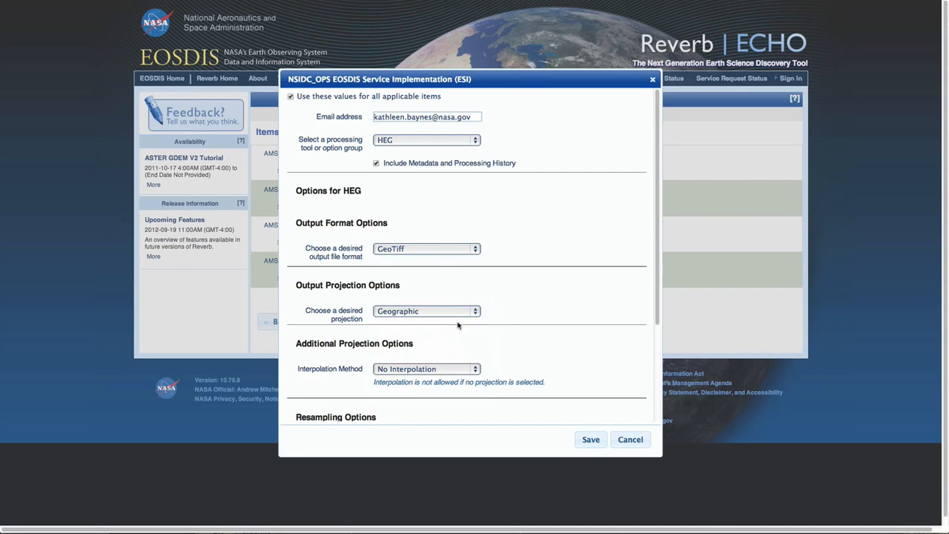
# Set 110 percent resampling and spatial subsetting to latitudes 30 and -30, then save for all items.
pyautogui.scroll(-5, 547, 307)
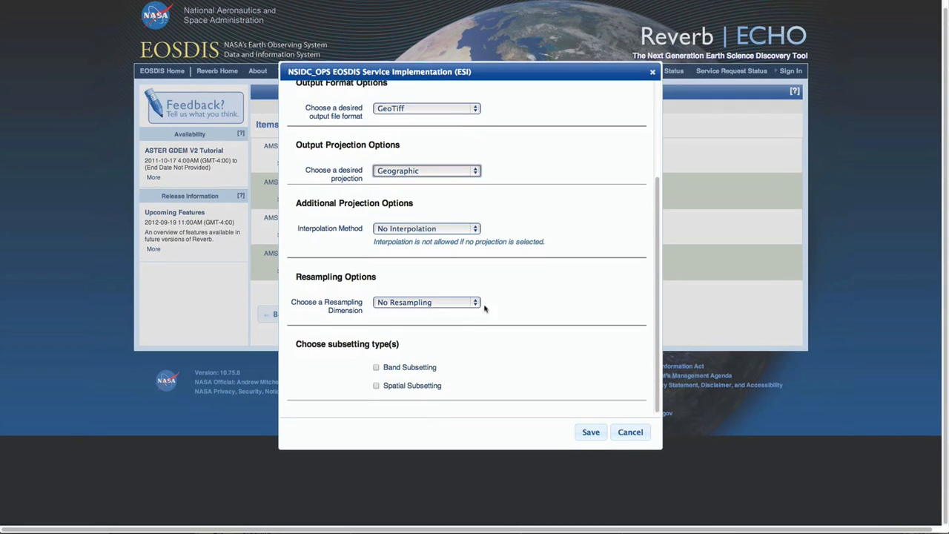
pyautogui.click(475, 303)
pyautogui.click(400, 315)
pyautogui.moveTo(486, 329); pyautogui.dragTo(507, 329)
pyautogui.scroll(-1, 492, 381)
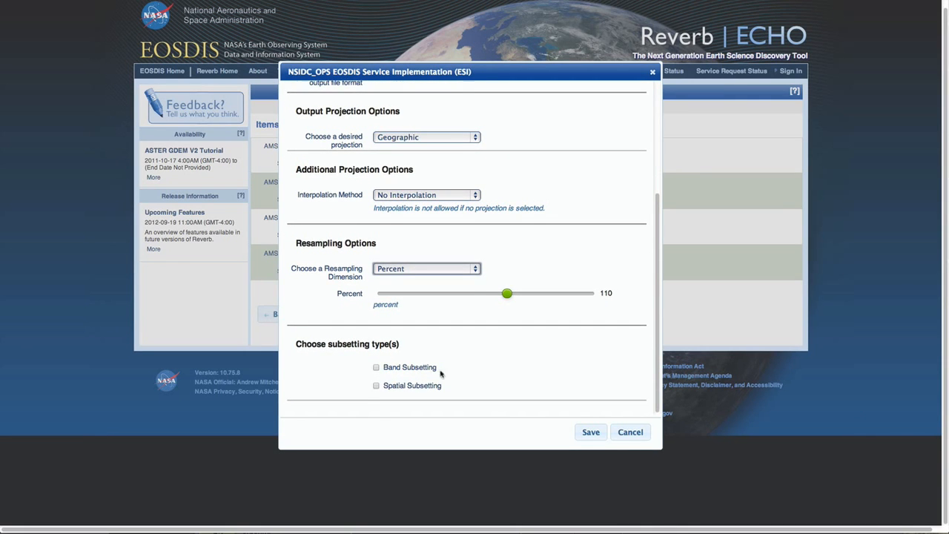
pyautogui.click(376, 385)
pyautogui.scroll(-7, 546, 371)
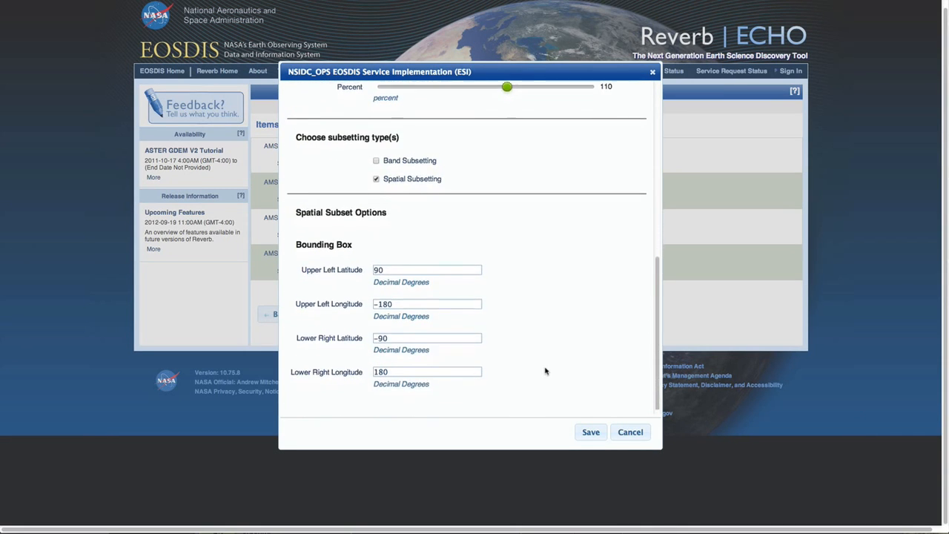
pyautogui.doubleClick(378, 266)
pyautogui.write('30')
pyautogui.click(379, 334)
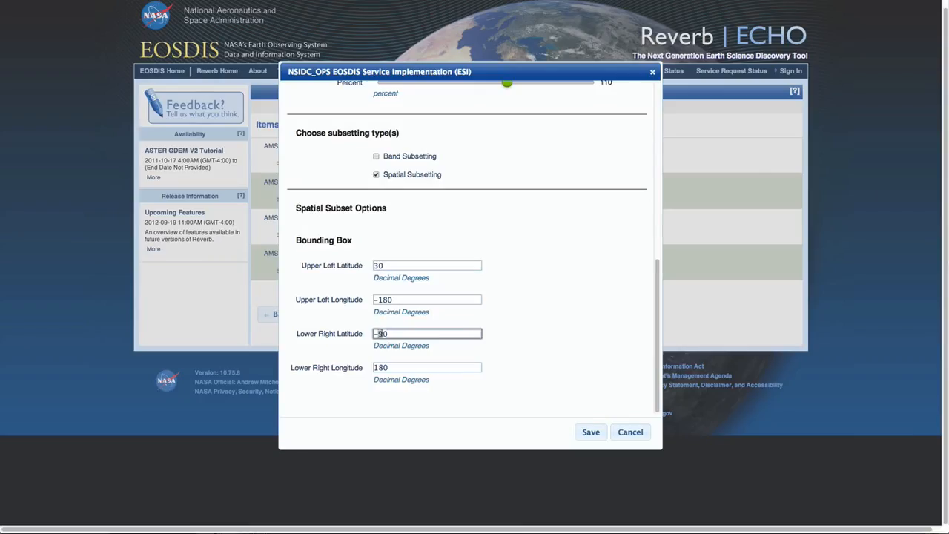
pyautogui.write('30')
pyautogui.click(602, 439)
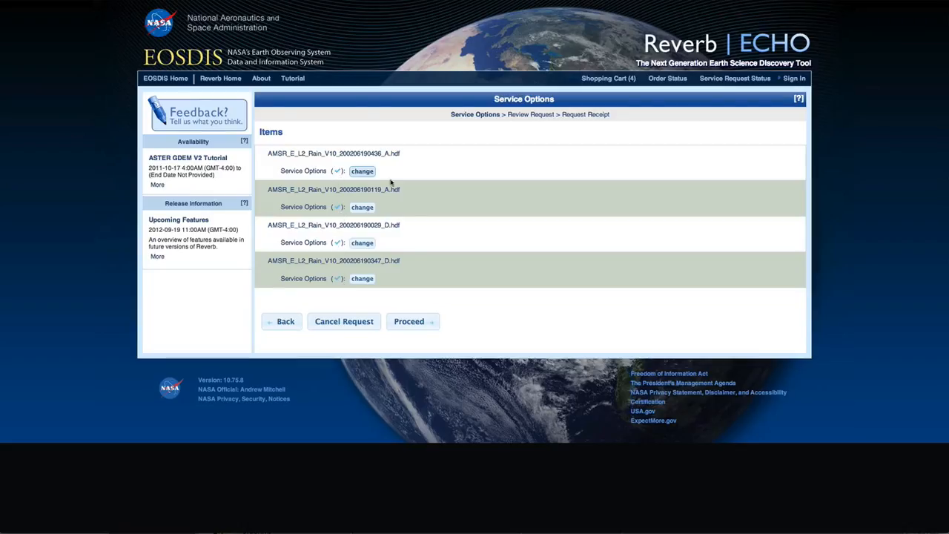
# Proceed and submit the ESI request, then download the completed results' .zip file.
pyautogui.click(428, 326)
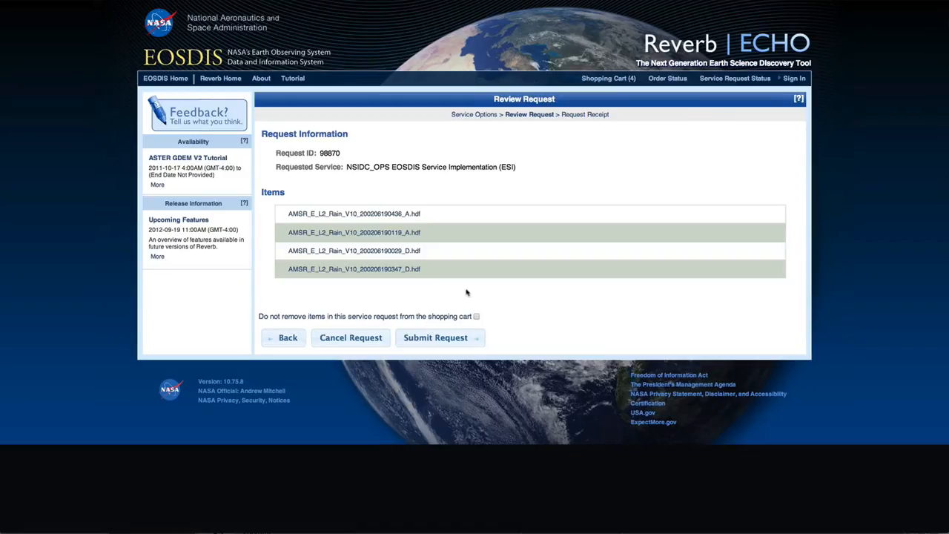
pyautogui.click(474, 346)
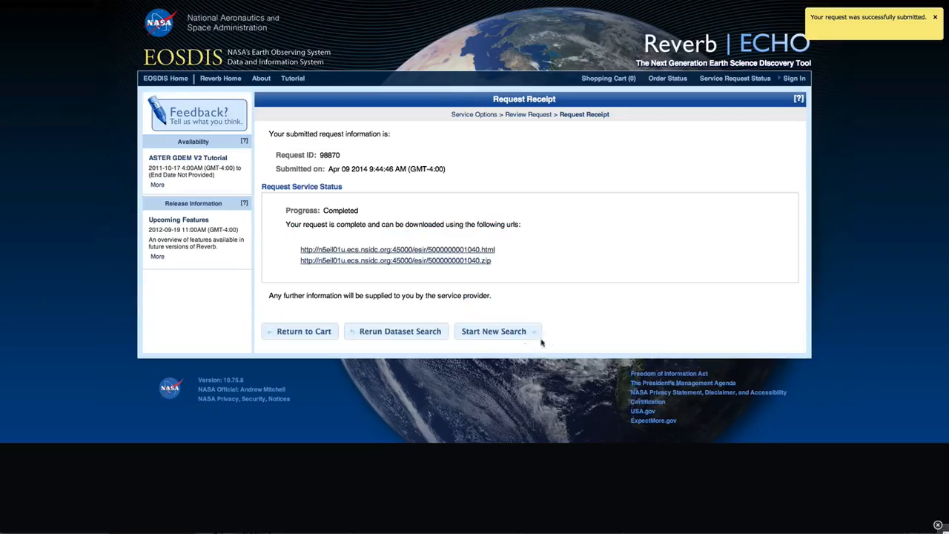
pyautogui.click(479, 261)
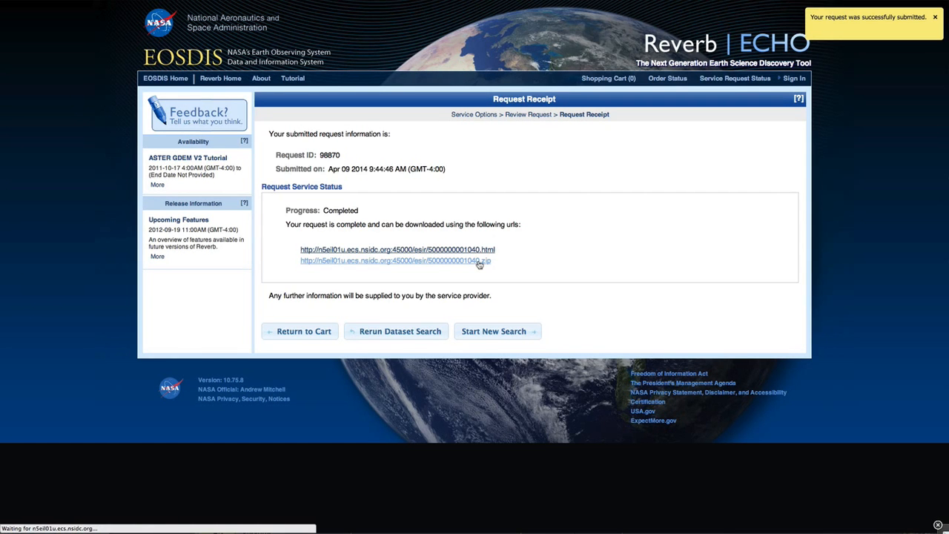